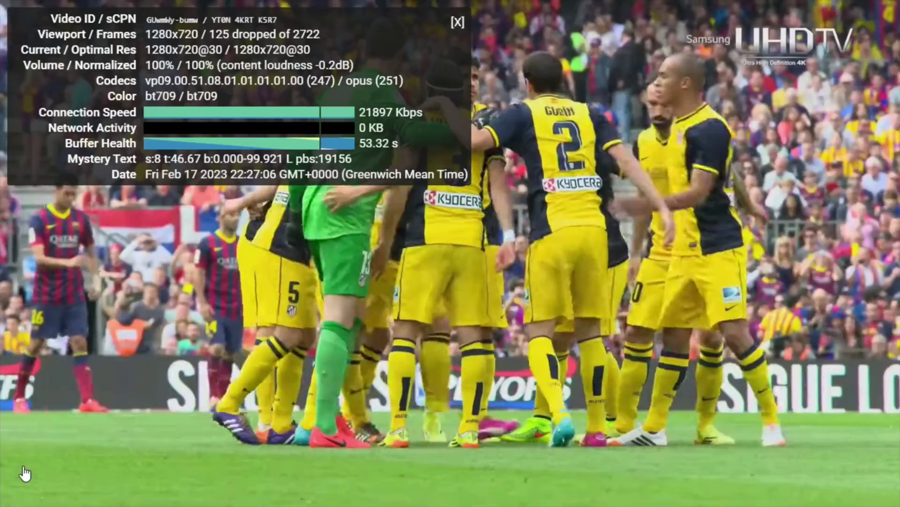
- Pause the football video and leave full-screen view
{"action": "key", "text": "space"}
{"action": "key", "text": "Escape"}
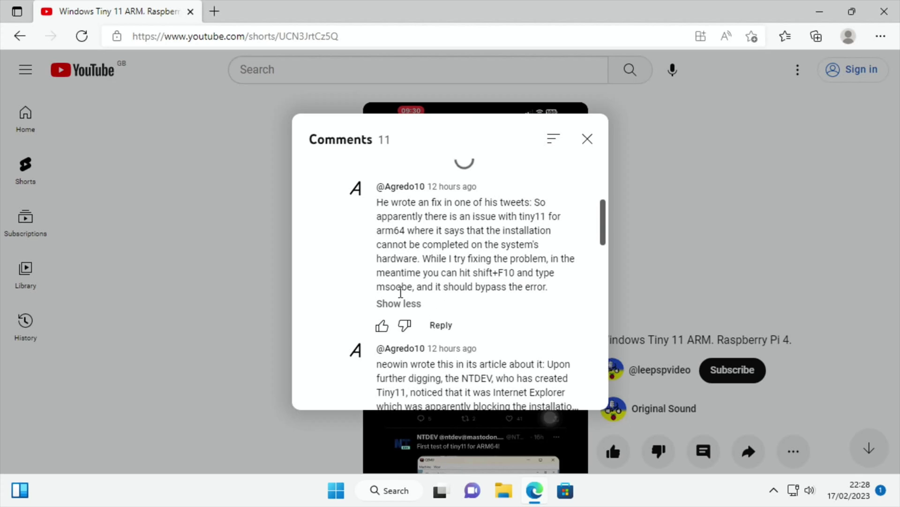
- Close the comments on the short and search YouTube for "ntdev" to view the NTDEV channel's recent uploads
{"action": "left_click", "coordinate": [358, 68]}
{"action": "left_click", "coordinate": [358, 68]}
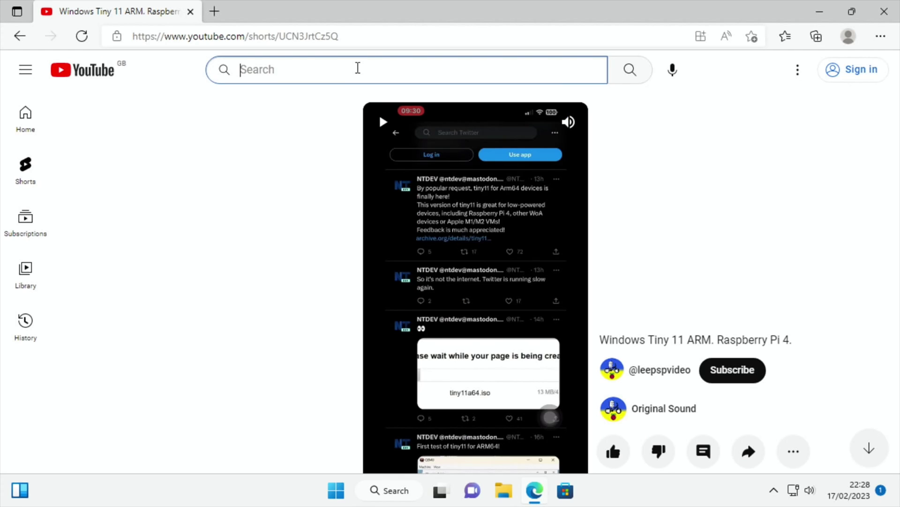
{"action": "type", "text": "ntdev"}
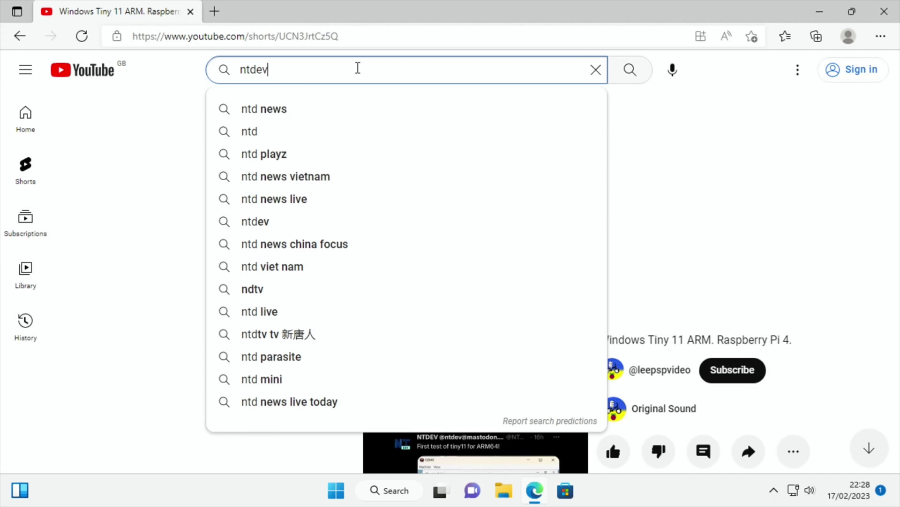
{"action": "key", "text": "Return"}
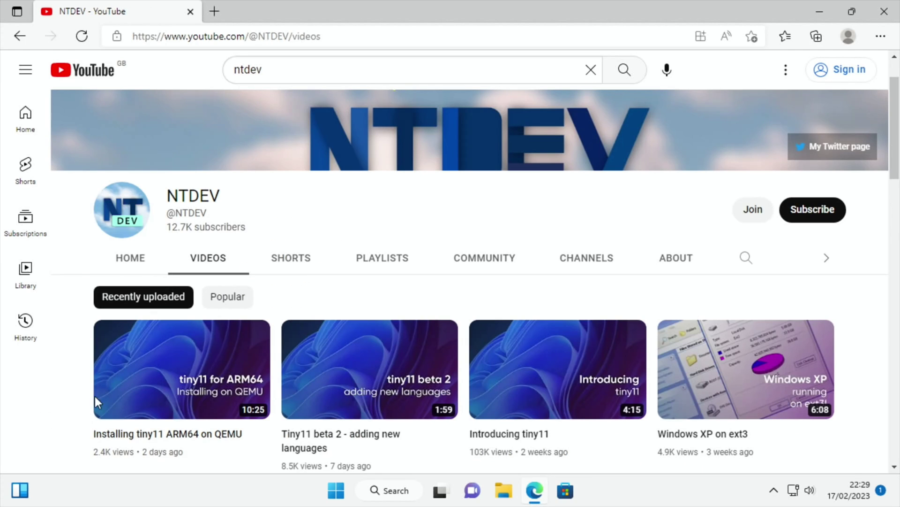
{"action": "mouse_move", "coordinate": [133, 392]}
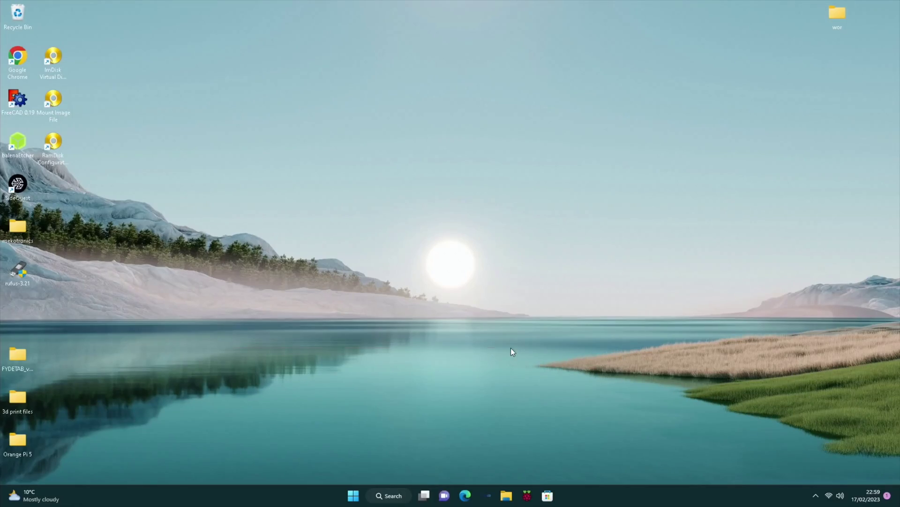
- Open Microsoft Edge, search the web for "ntdev youtube" and open the NTDEV video results
{"action": "left_click", "coordinate": [470, 493]}
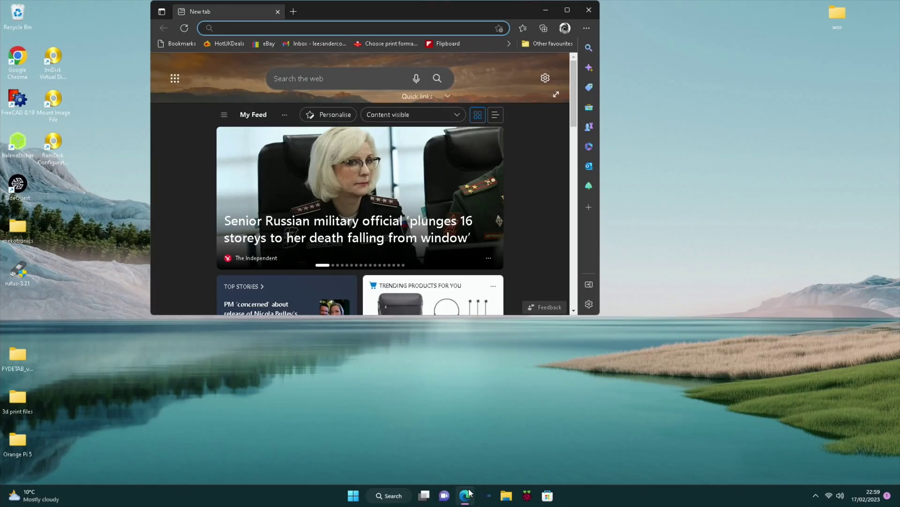
{"action": "type", "text": "ntdev youtube"}
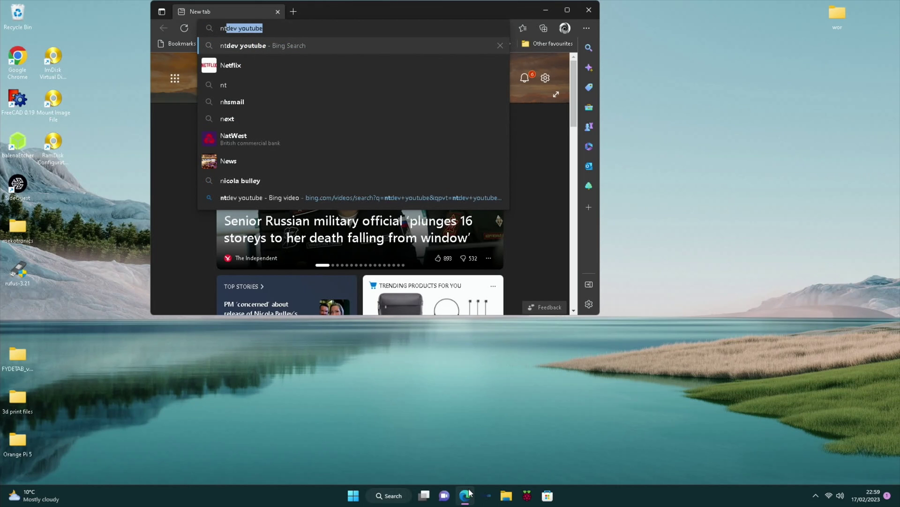
{"action": "key", "text": "Return"}
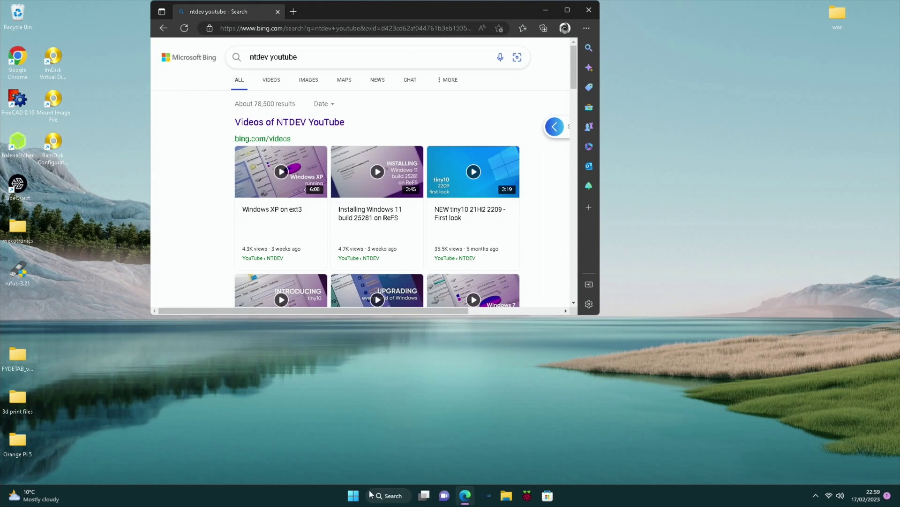
{"action": "left_click", "coordinate": [278, 123]}
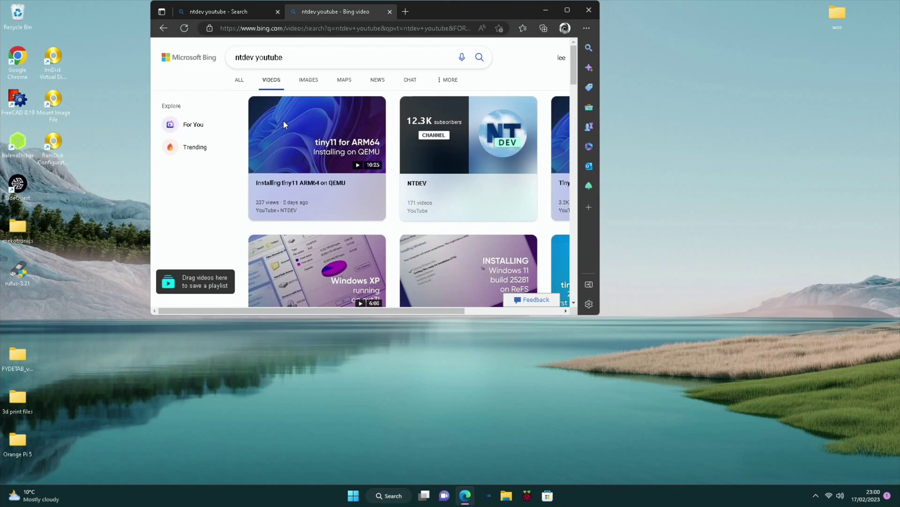
- Open the usb c (D:) drive in File Explorer
{"action": "left_click", "coordinate": [506, 493]}
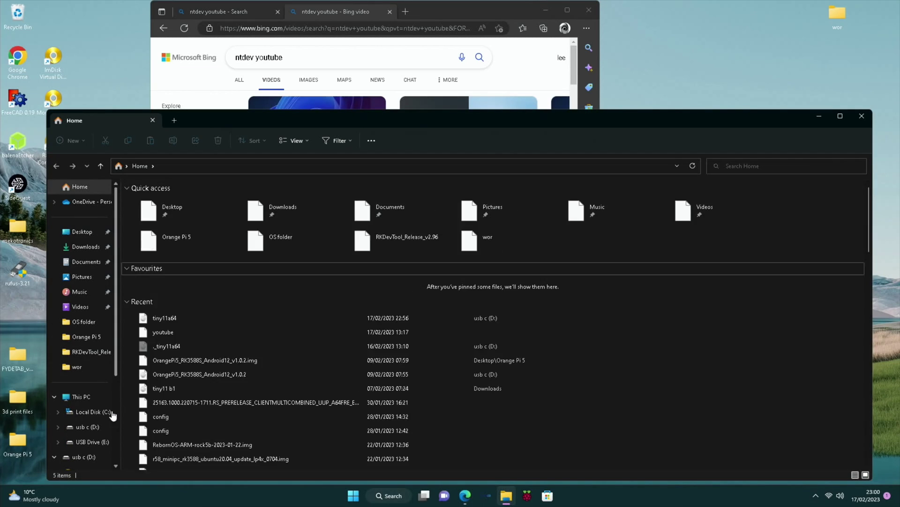
{"action": "left_click", "coordinate": [93, 427]}
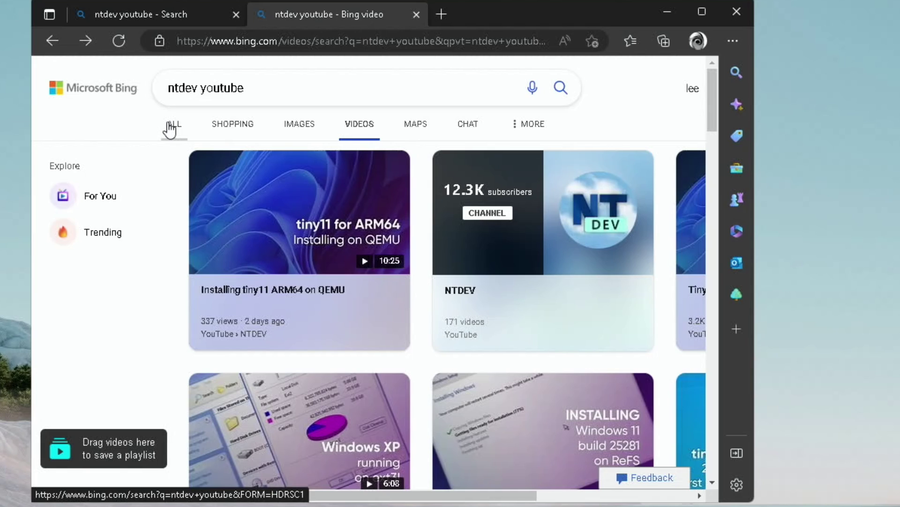
- Search the web for "wor pi4" and download Windows on Raspberry imager version 2.3.1 from the project's Downloads page
{"action": "left_click", "coordinate": [175, 126]}
{"action": "left_click_drag", "start_coordinate": [282, 86], "coordinate": [160, 87]}
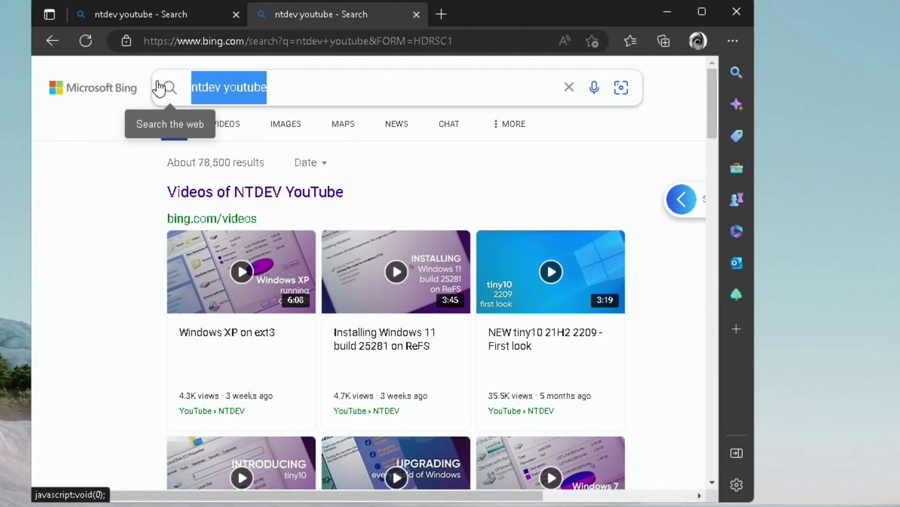
{"action": "type", "text": "wor"}
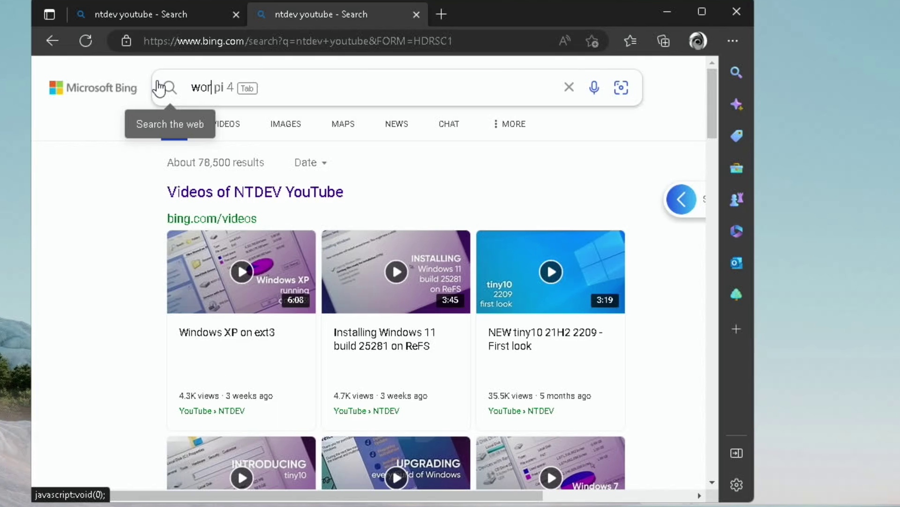
{"action": "type", "text": " pi4"}
{"action": "key", "text": "Return"}
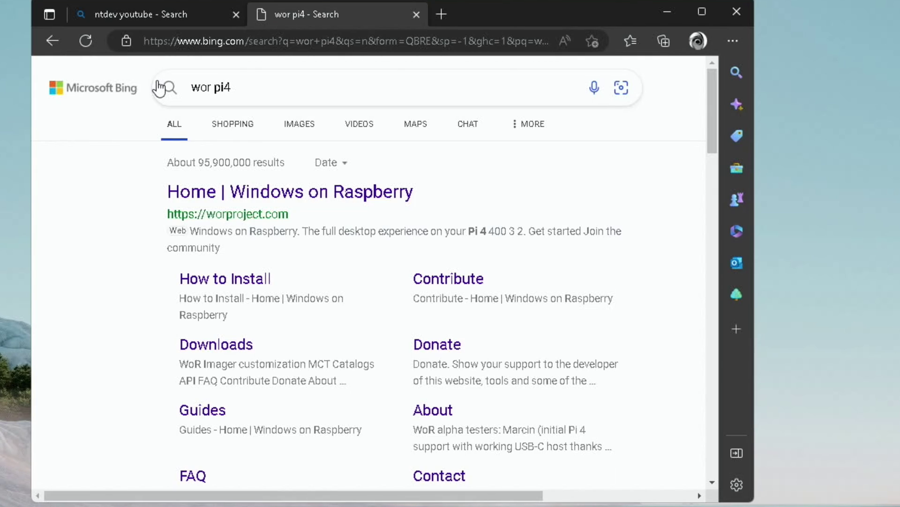
{"action": "left_click", "coordinate": [202, 336]}
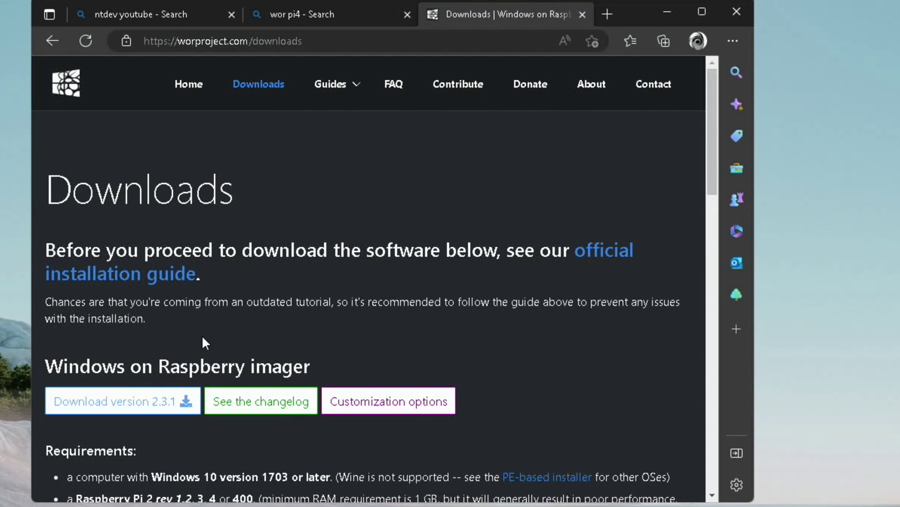
{"action": "left_click", "coordinate": [150, 406]}
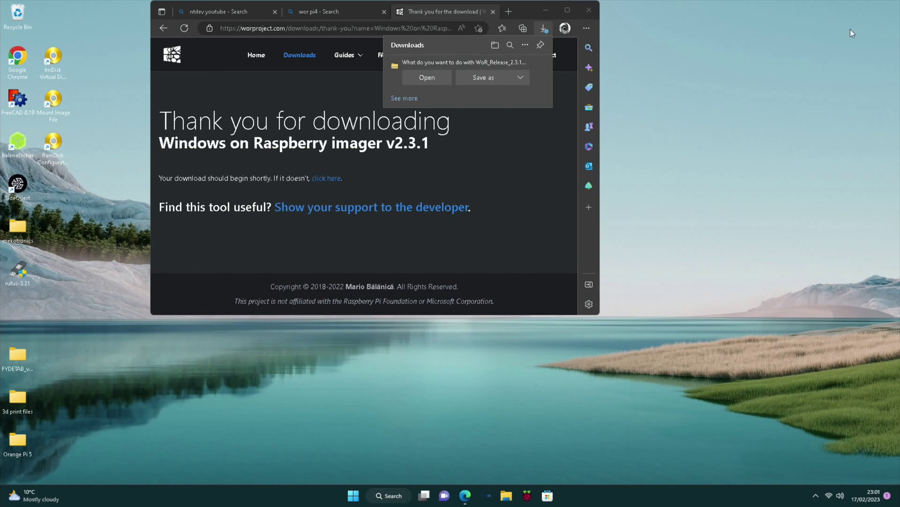
- Create a new folder named "wor" on the desktop
{"action": "right_click", "coordinate": [864, 26]}
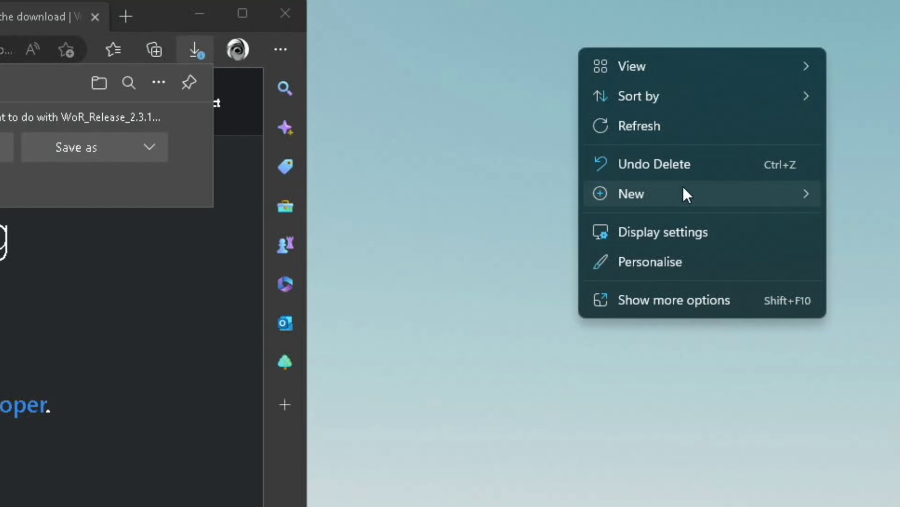
{"action": "mouse_move", "coordinate": [683, 189]}
{"action": "left_click", "coordinate": [551, 200]}
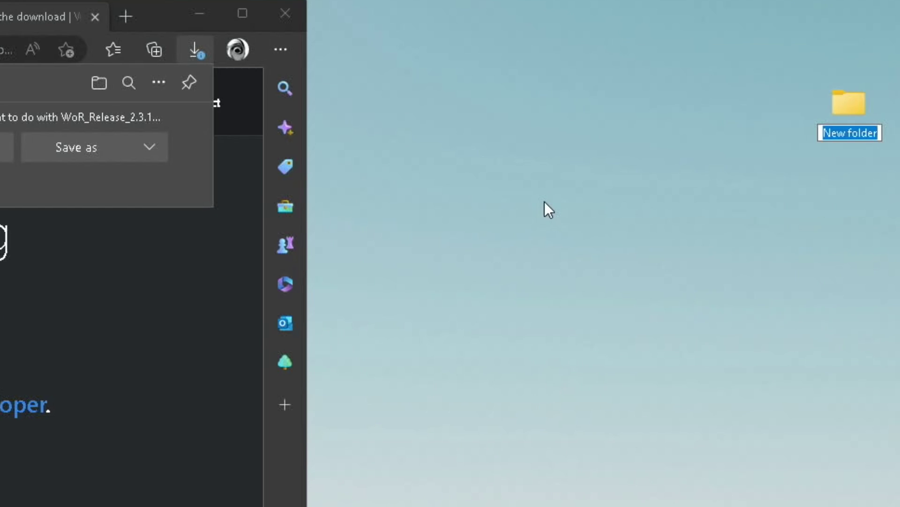
{"action": "type", "text": "wor"}
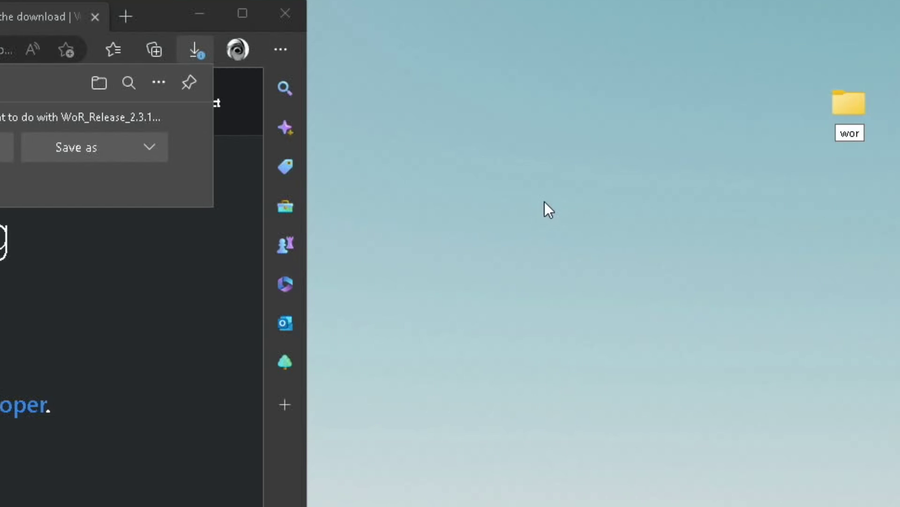
{"action": "key", "text": "Return"}
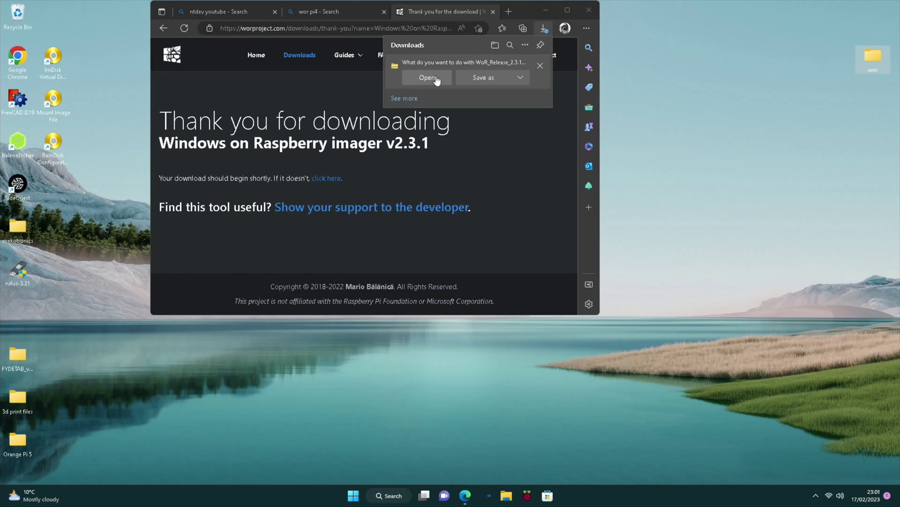
- Open the downloaded WoR_Release_2.3.1 archive, copy all its contents into the desktop wor folder and close the open windows
{"action": "left_click", "coordinate": [435, 78]}
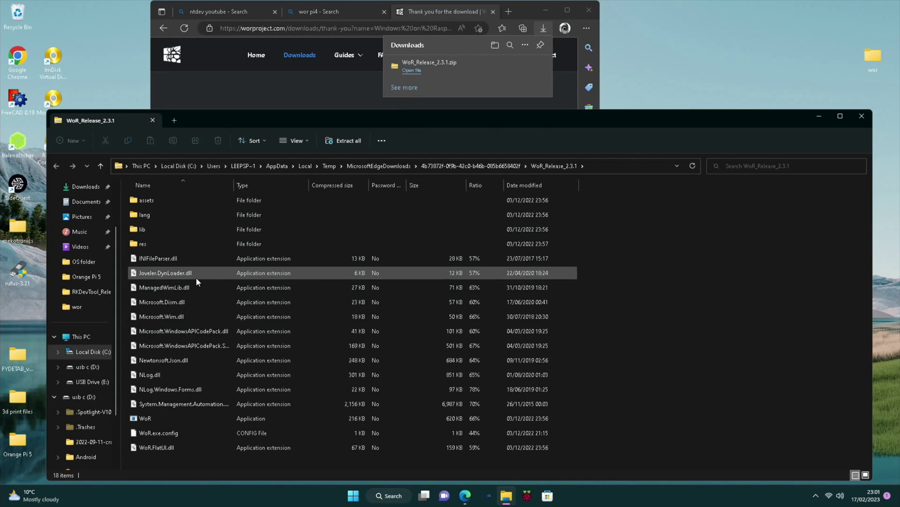
{"action": "left_click", "coordinate": [179, 284]}
{"action": "key", "text": "ctrl+a"}
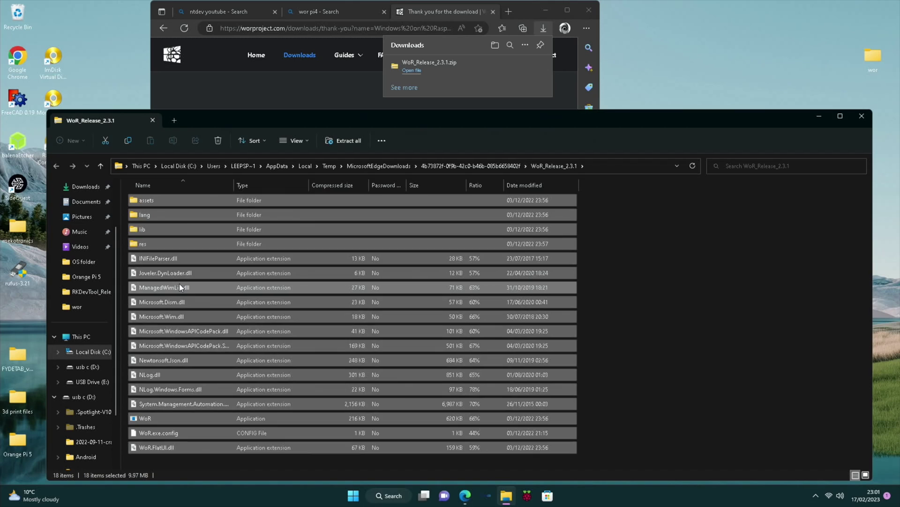
{"action": "left_click_drag", "start_coordinate": [179, 284], "coordinate": [589, 193]}
{"action": "left_click_drag", "start_coordinate": [820, 22], "coordinate": [871, 55]}
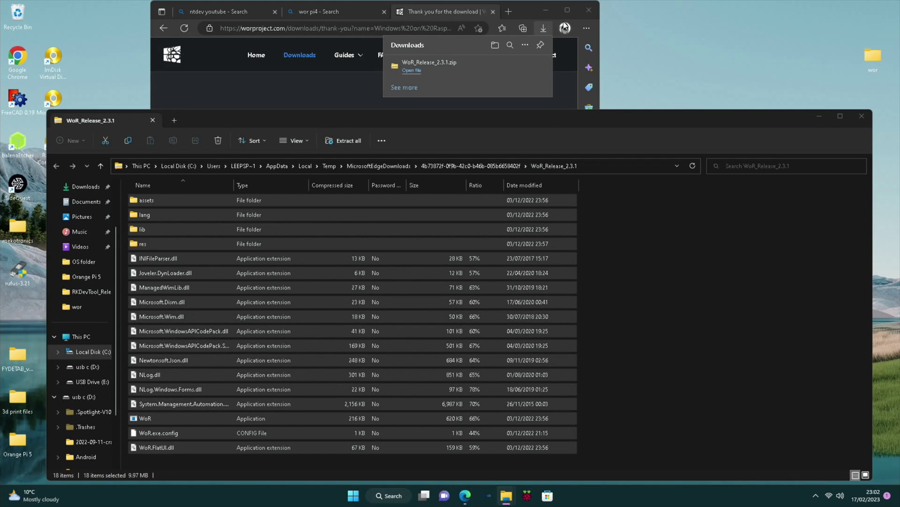
{"action": "left_click", "coordinate": [588, 13]}
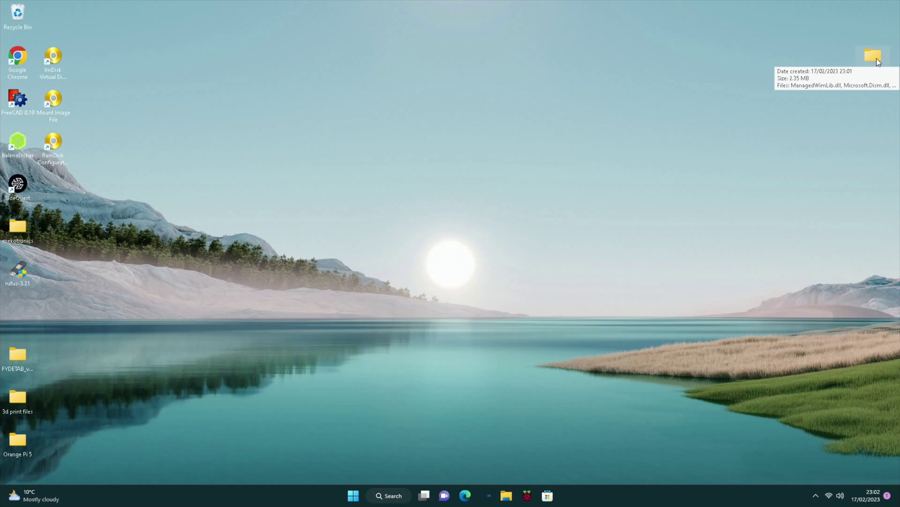
- Open the wor folder and launch the WoR application, allowing it through SmartScreen and User Account Control
{"action": "double_click", "coordinate": [873, 58]}
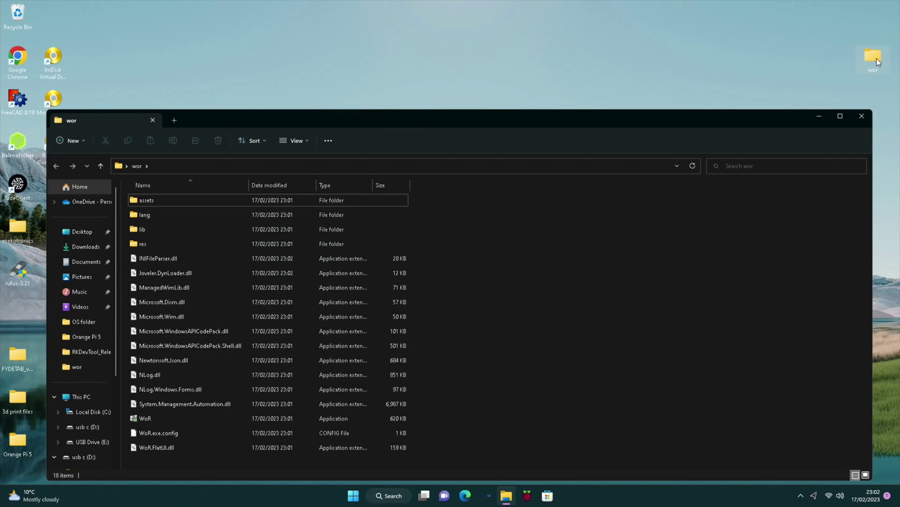
{"action": "left_click_drag", "start_coordinate": [575, 120], "coordinate": [592, 58]}
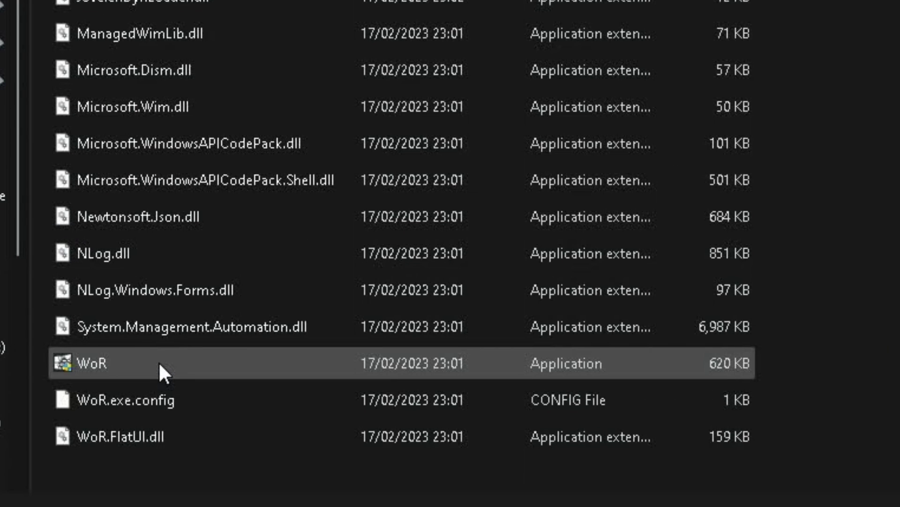
{"action": "double_click", "coordinate": [158, 362]}
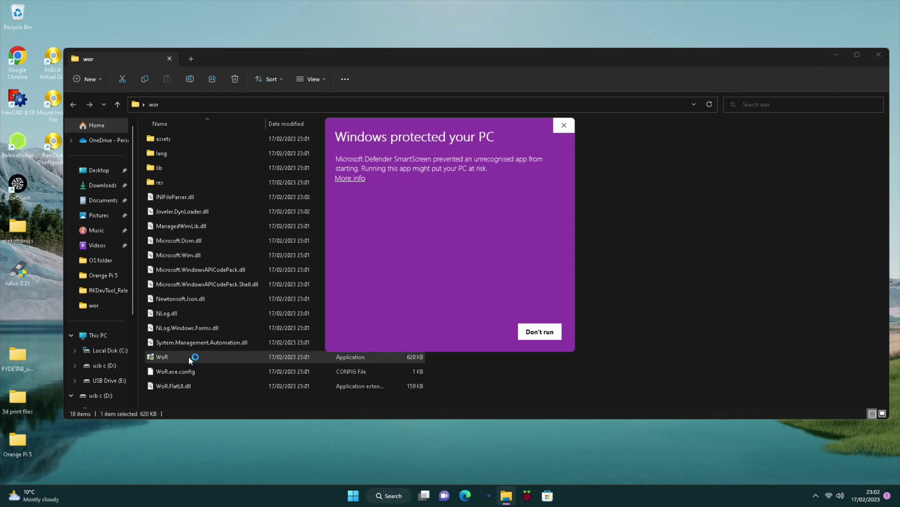
{"action": "left_click", "coordinate": [352, 179]}
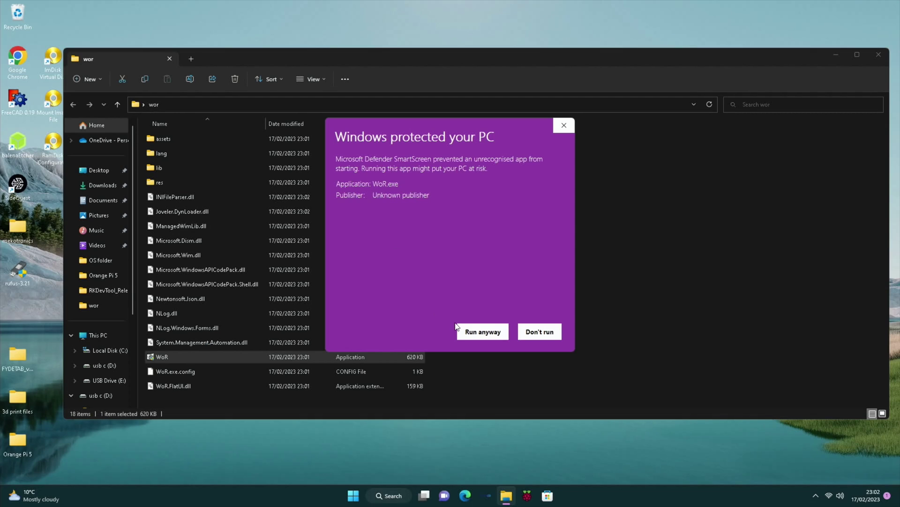
{"action": "left_click", "coordinate": [469, 330]}
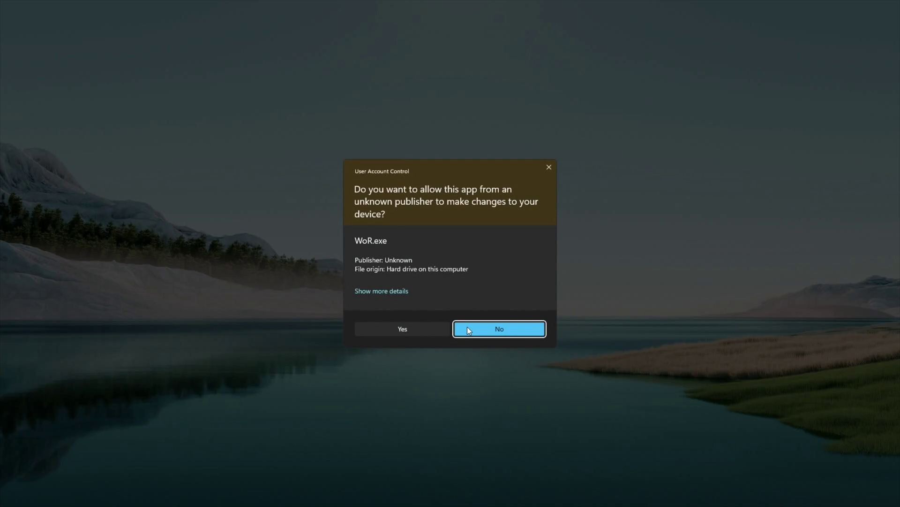
{"action": "left_click", "coordinate": [429, 331]}
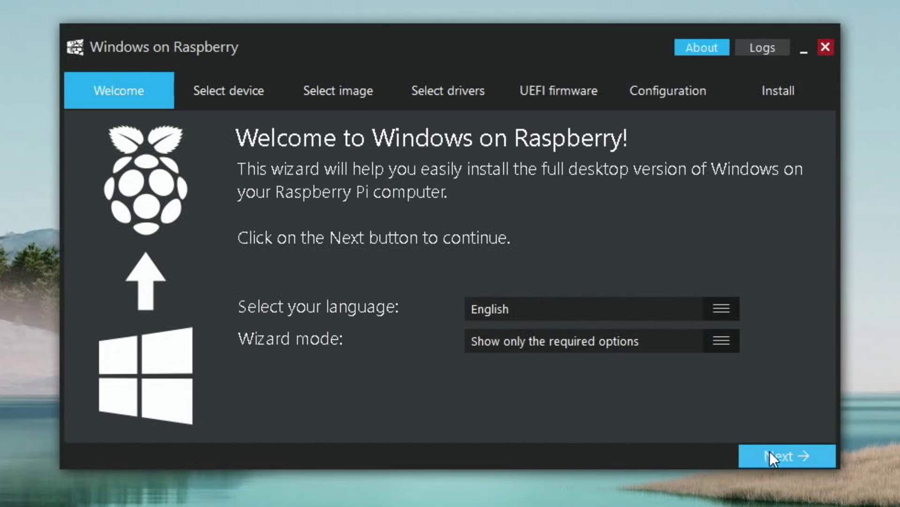
- Select Disk 2, the 29 GB SDHC Card, as storage drive and Raspberry Pi 4 / 400 [ARM64] as device type, dismissing the bootloader warning
{"action": "left_click", "coordinate": [773, 452]}
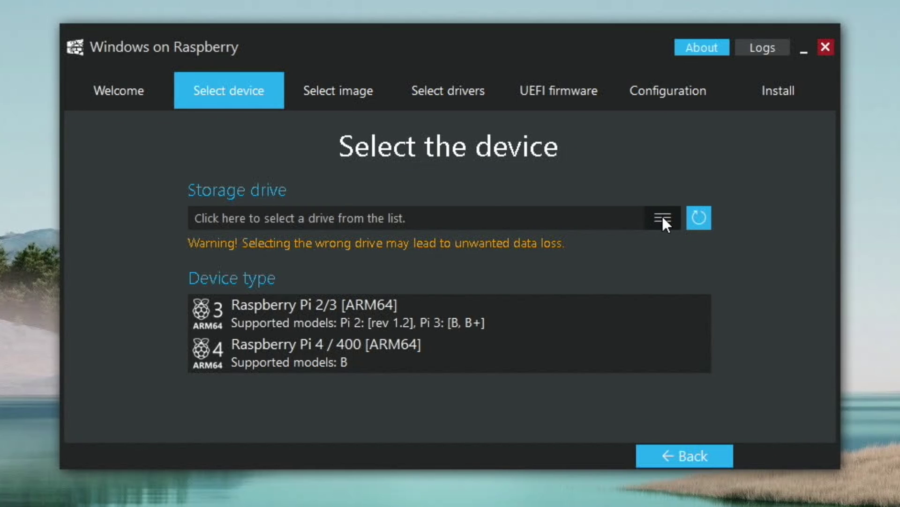
{"action": "left_click", "coordinate": [662, 216]}
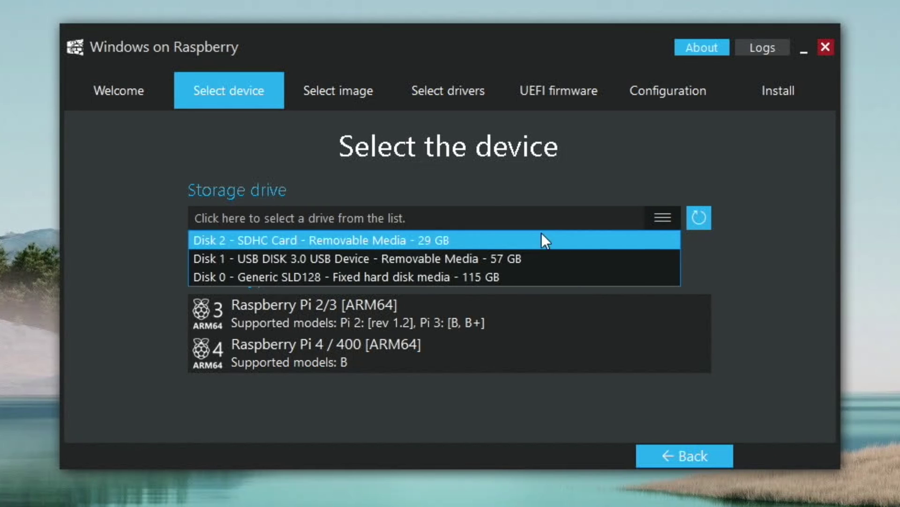
{"action": "left_click", "coordinate": [491, 240]}
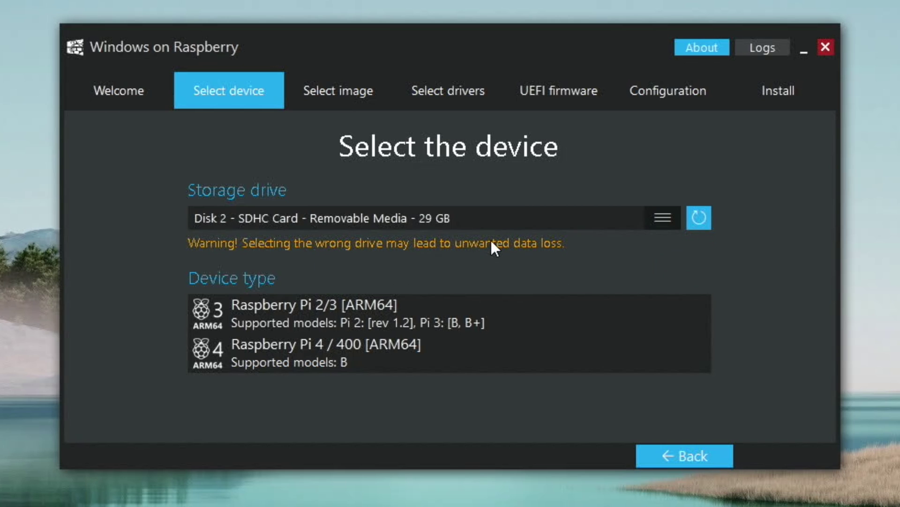
{"action": "left_click", "coordinate": [342, 350]}
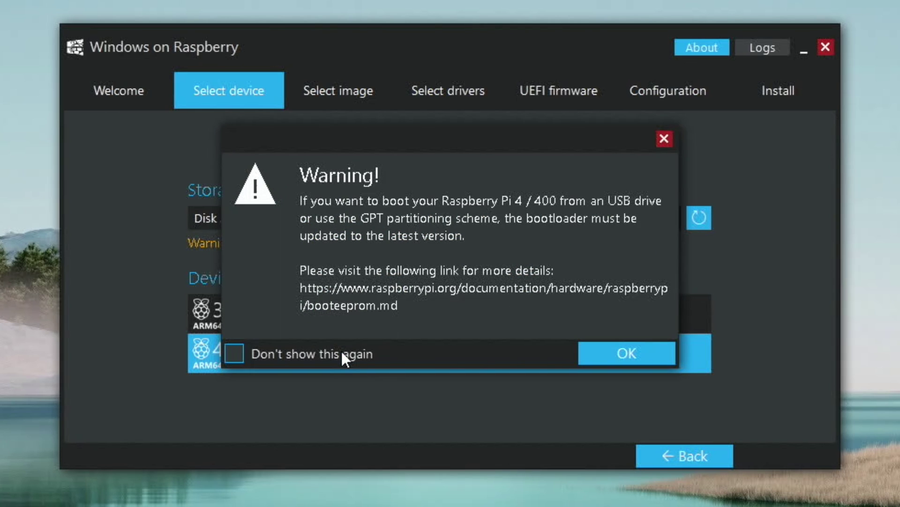
{"action": "left_click", "coordinate": [598, 357]}
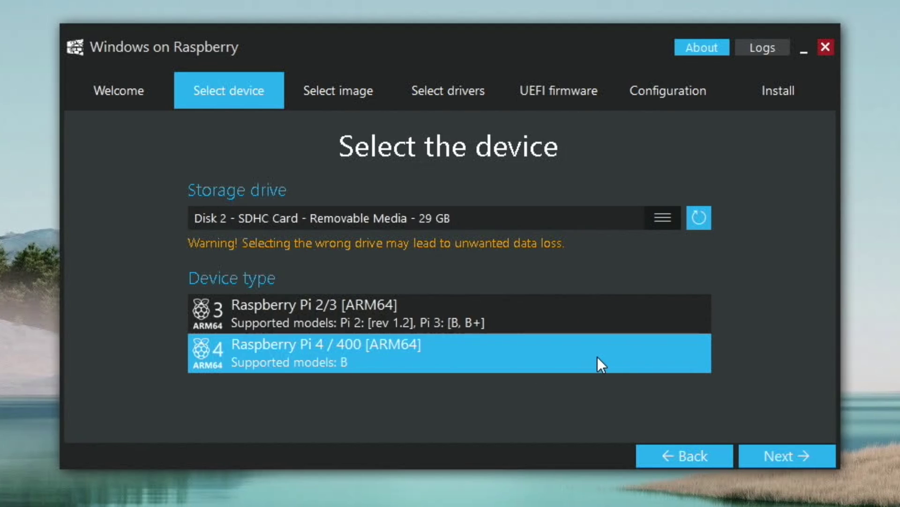
- Proceed to image selection and load tiny11a64.iso from the usb c (D:) drive as the Windows on ARM image
{"action": "left_click", "coordinate": [775, 460]}
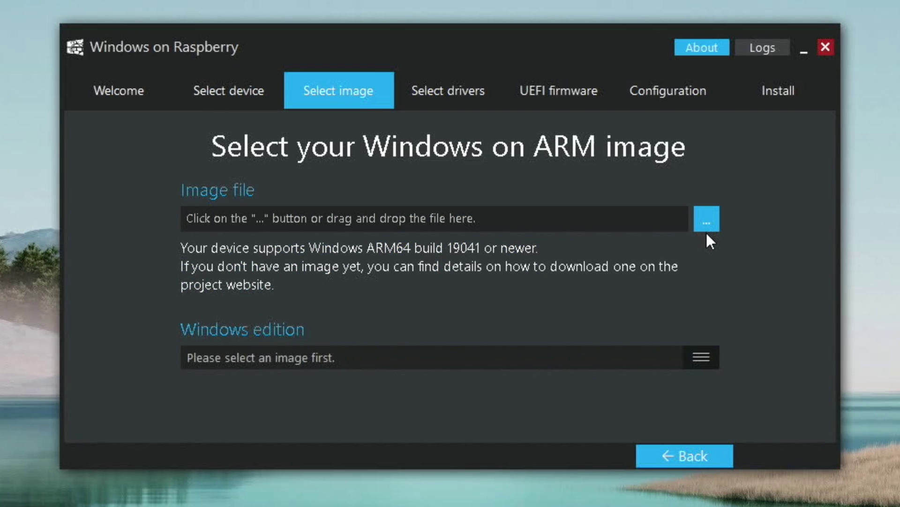
{"action": "left_click", "coordinate": [706, 223]}
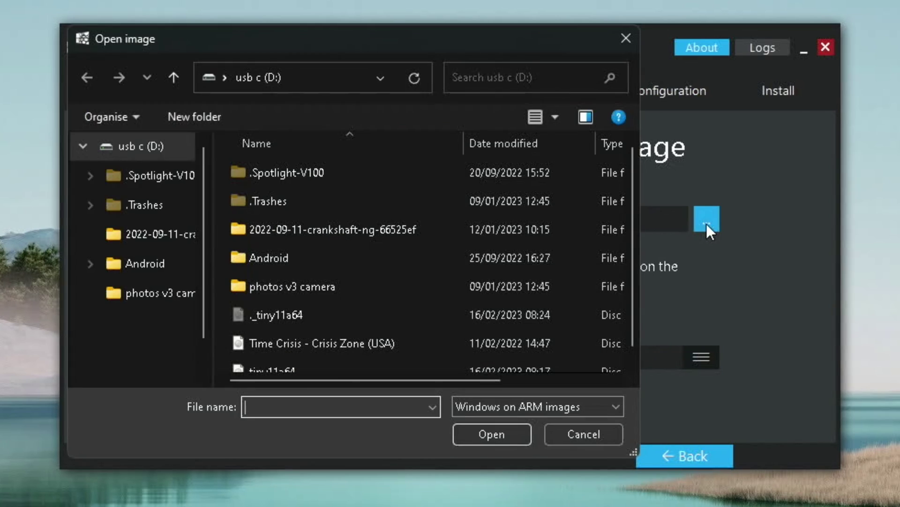
{"action": "scroll", "coordinate": [330, 316], "scroll_direction": "down", "scroll_amount": 1}
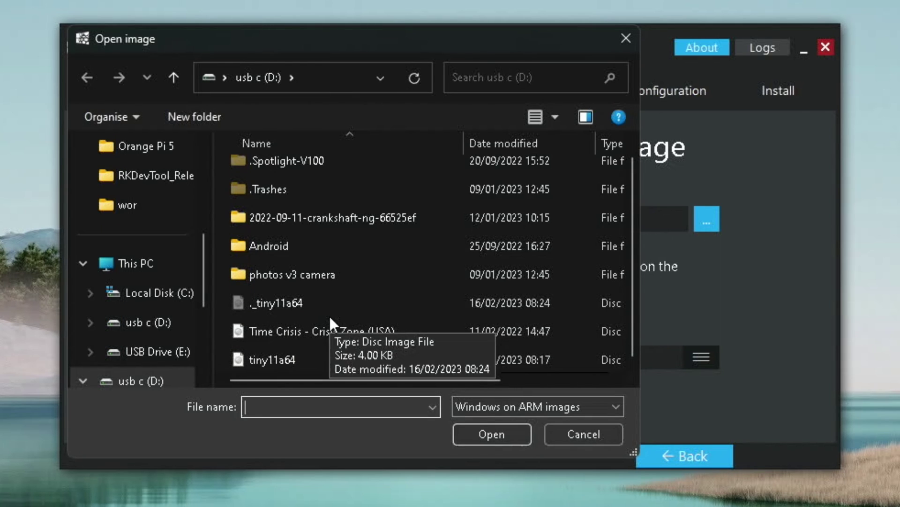
{"action": "left_click", "coordinate": [299, 359]}
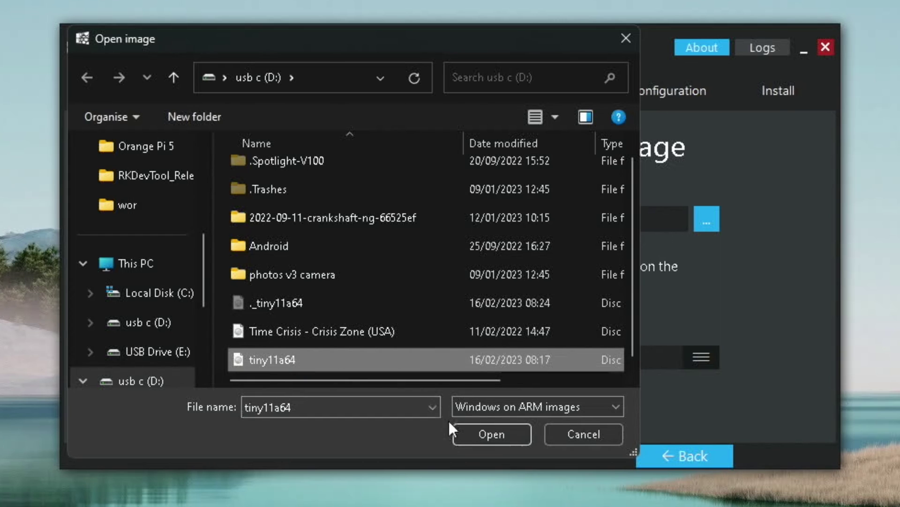
{"action": "left_click", "coordinate": [493, 439]}
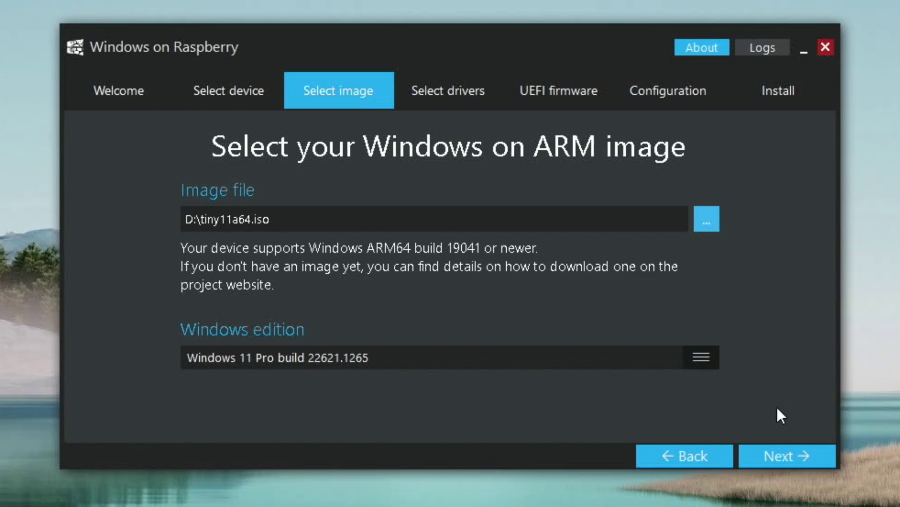
- Continue with the chosen image, accept the TrueTask USB driver license agreement and start the installation to the SD card
{"action": "left_click", "coordinate": [788, 452]}
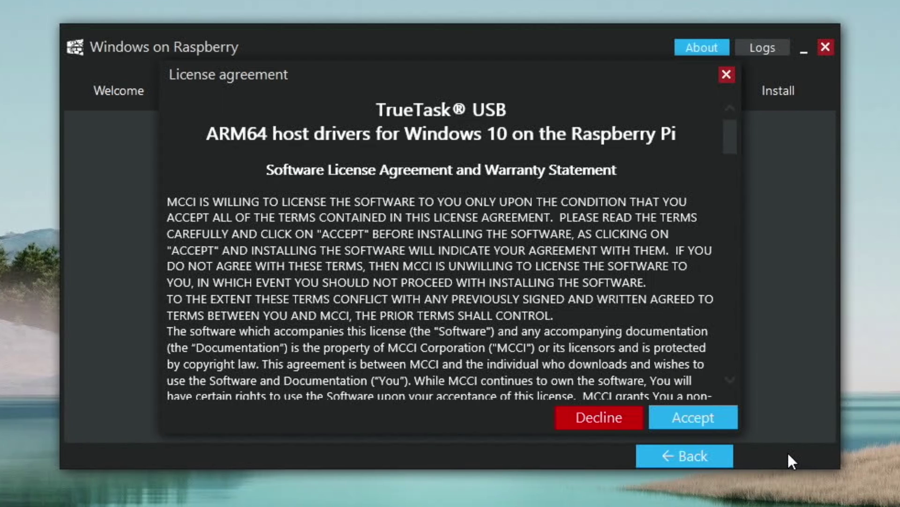
{"action": "left_click", "coordinate": [713, 422]}
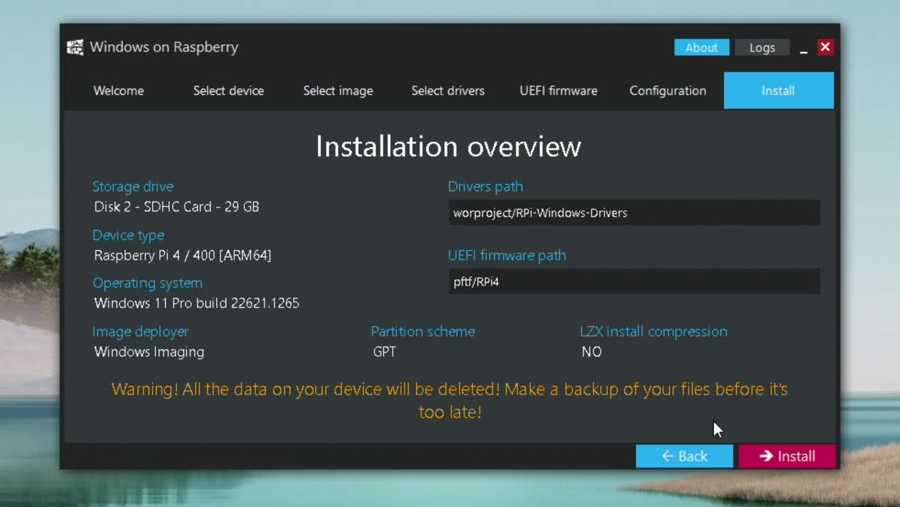
{"action": "left_click", "coordinate": [775, 453]}
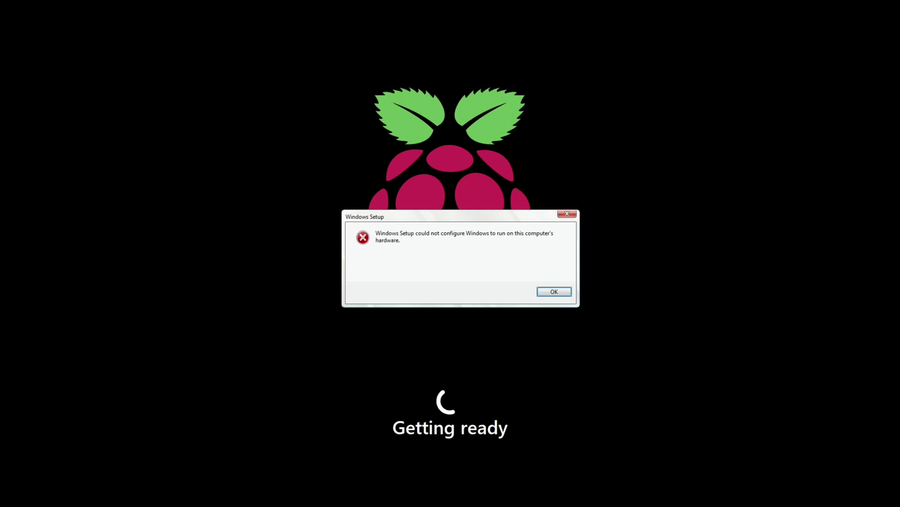
- Open a command prompt over the Windows Setup error dialog and enter a command beginning with "net use"
{"action": "key", "text": "shift+F10"}
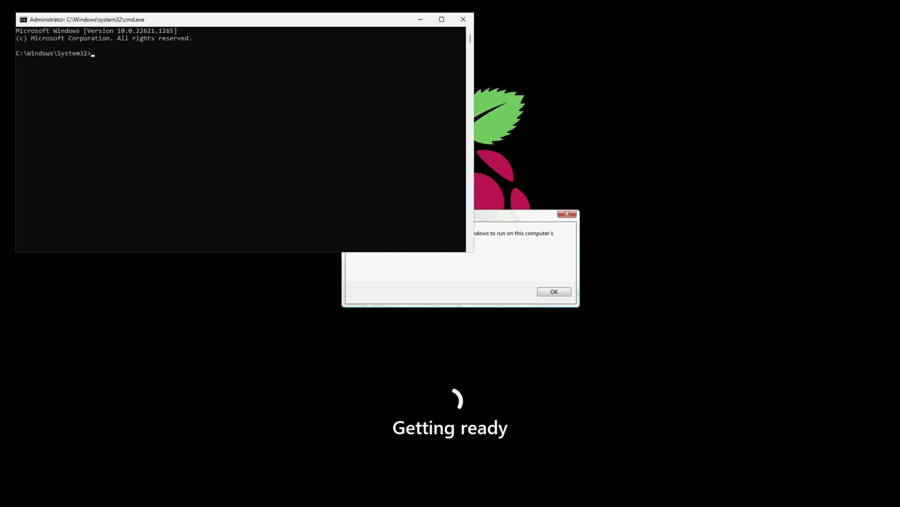
{"action": "type", "text": "net user Administrator /active:yes"}
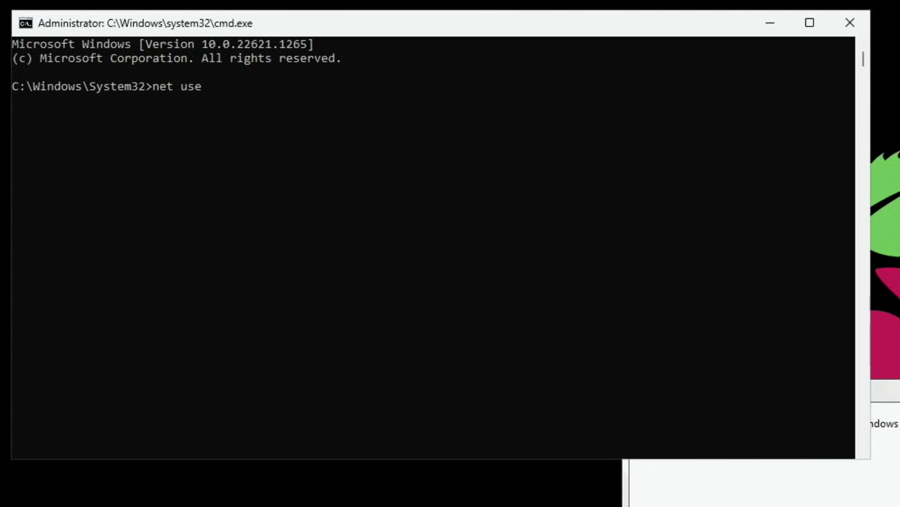
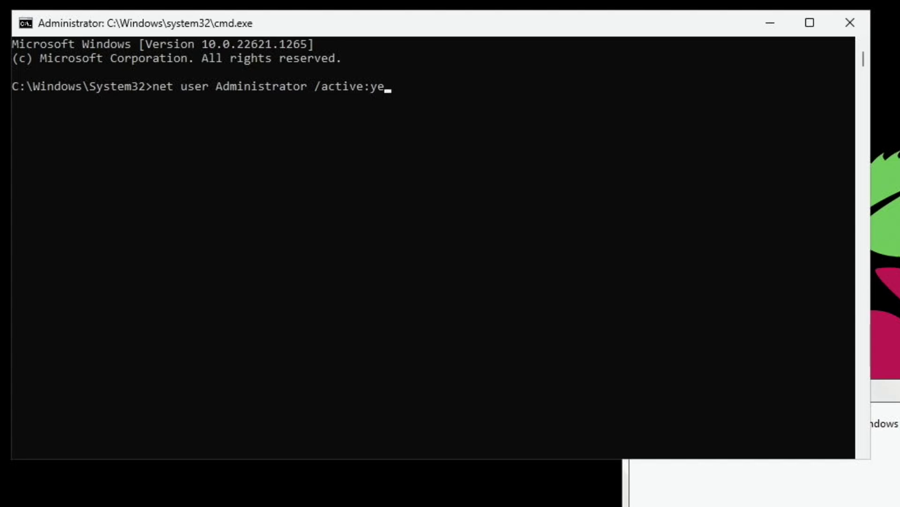
- Run the command "net user Administrator /active:yes" to activate the built-in Administrator account
{"action": "key", "text": "Return"}
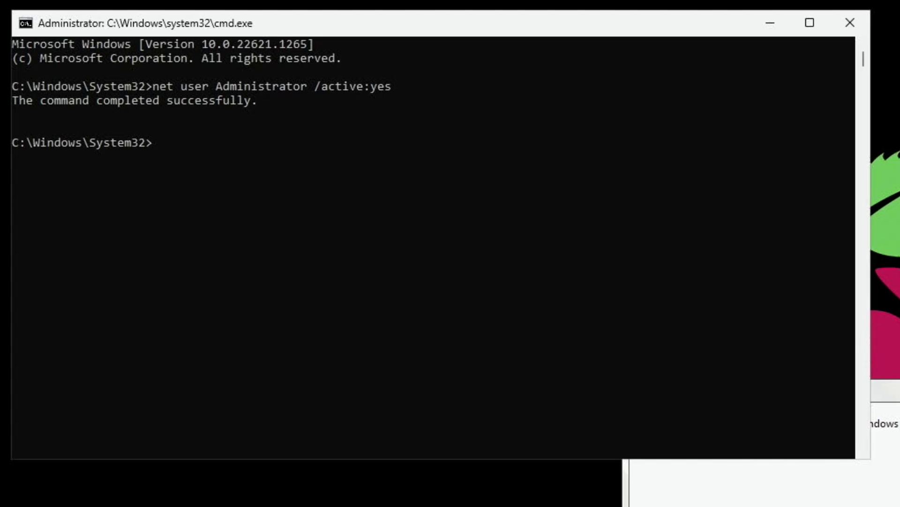
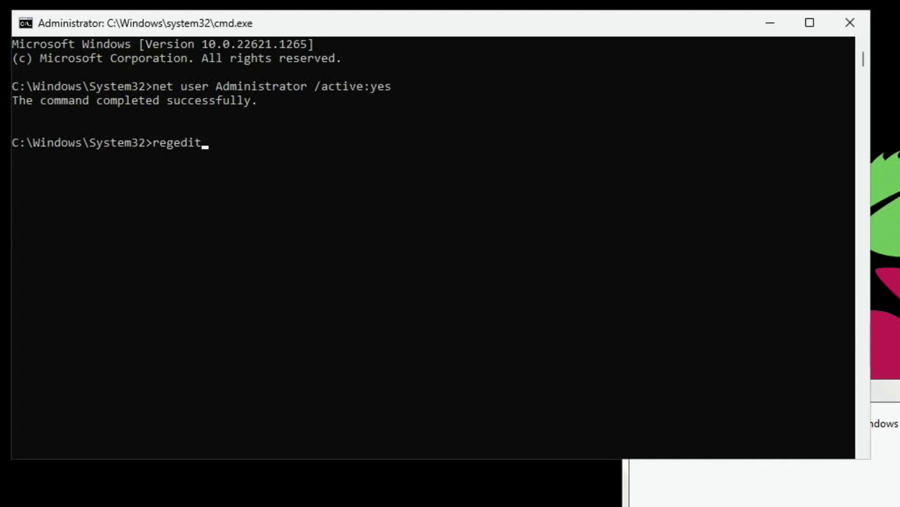
- Run regedit from the command prompt and open the registry key HKEY_LOCAL_MACHINE\SYSTEM\Setup
{"action": "type", "text": "regedit"}
{"action": "key", "text": "Return"}
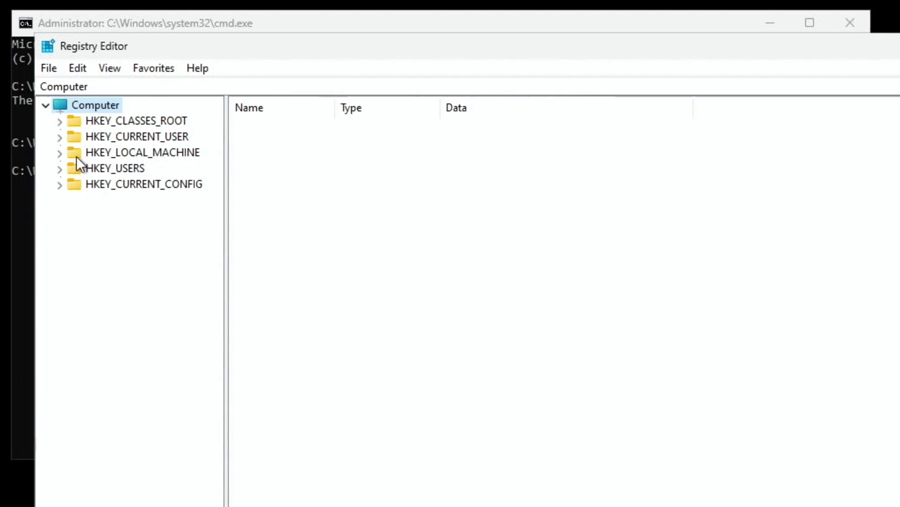
{"action": "left_click", "coordinate": [59, 153]}
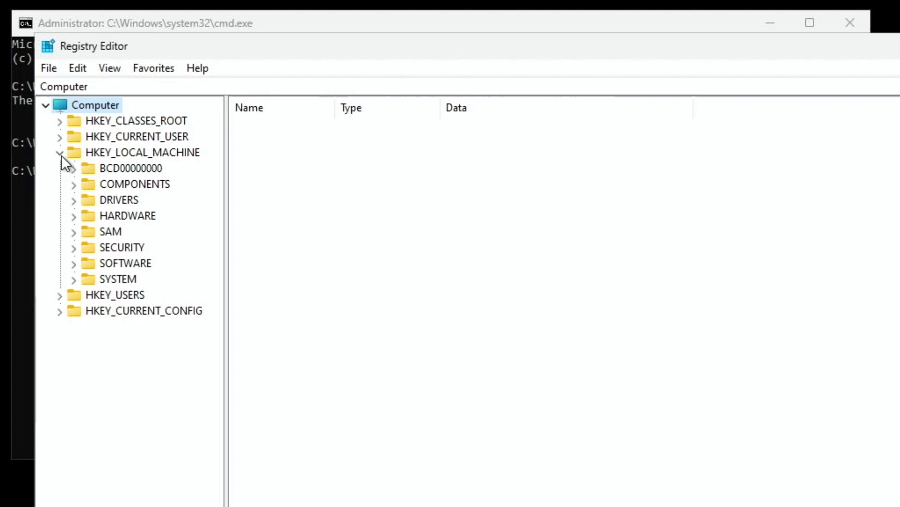
{"action": "left_click", "coordinate": [73, 280]}
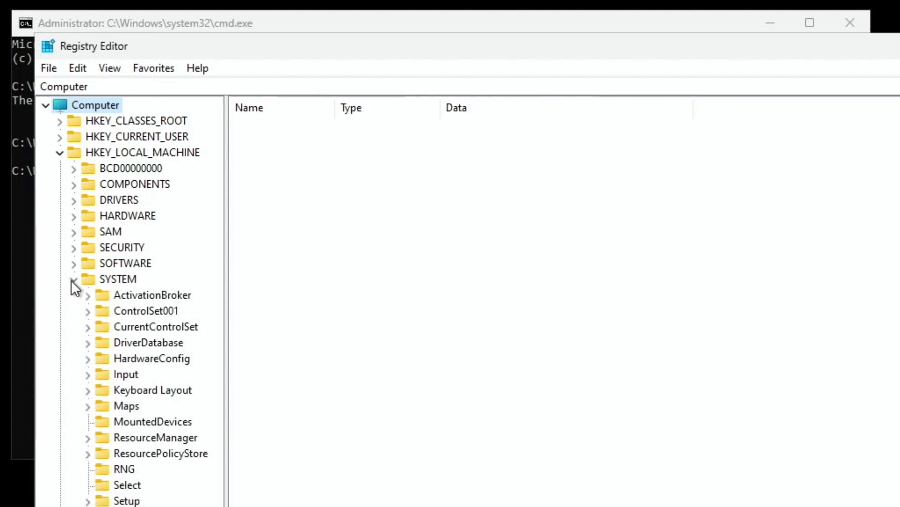
{"action": "left_click", "coordinate": [88, 500]}
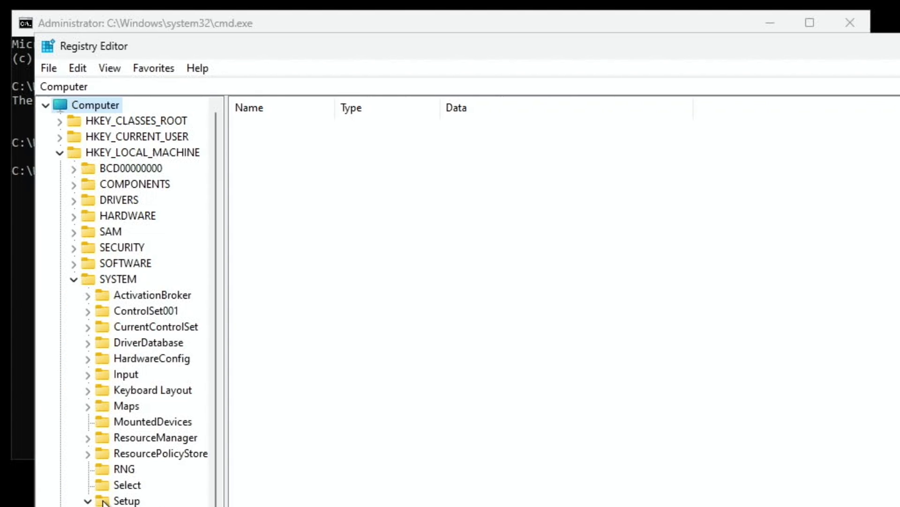
{"action": "left_click", "coordinate": [104, 501]}
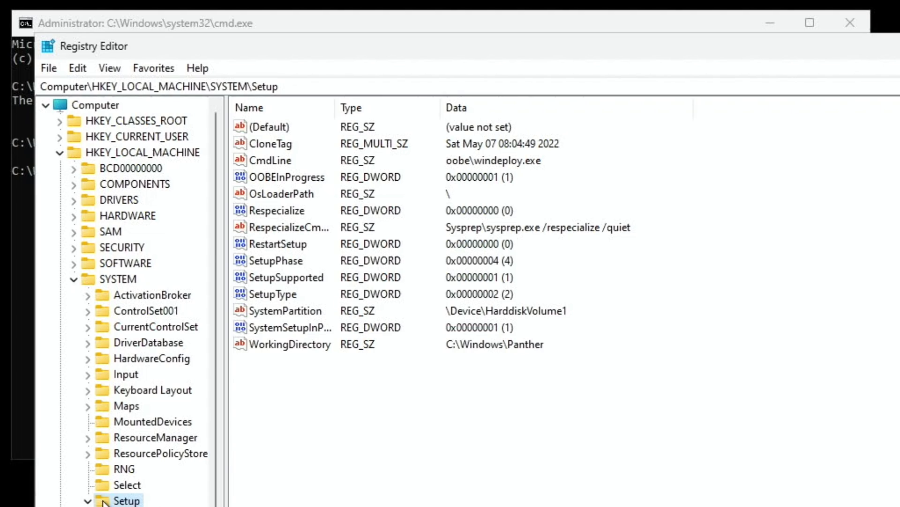
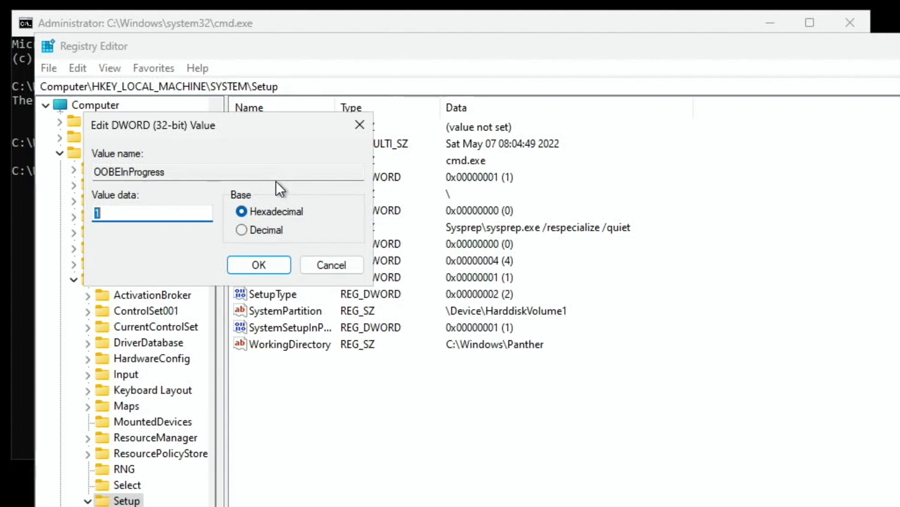
- Set the OOBEInProgress value in the Setup registry key to 0
{"action": "type", "text": "0"}
{"action": "left_click", "coordinate": [245, 264]}
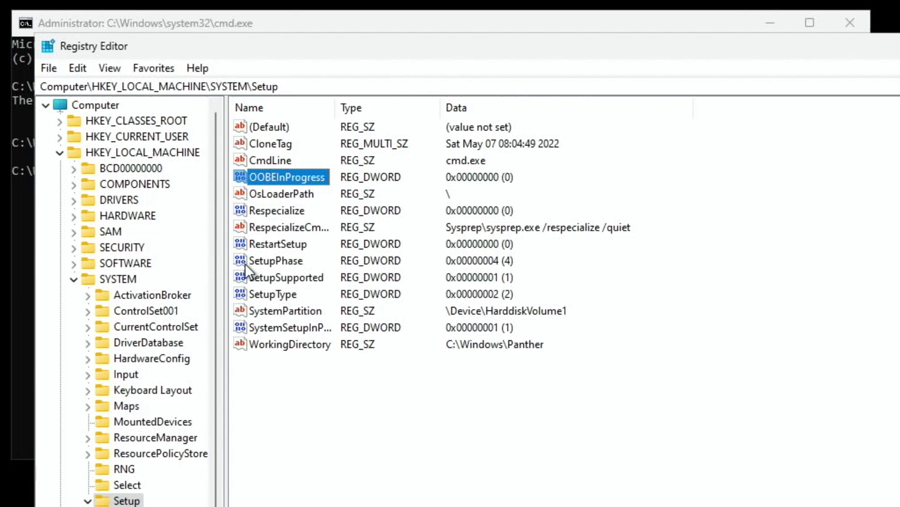
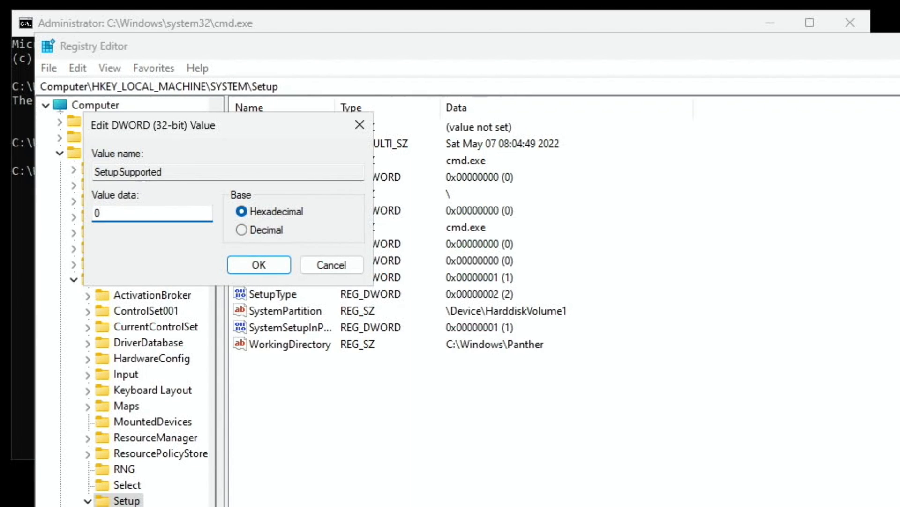
- Set the SetupSupported DWORD value in the Setup registry key to 0
{"action": "left_click", "coordinate": [253, 265]}
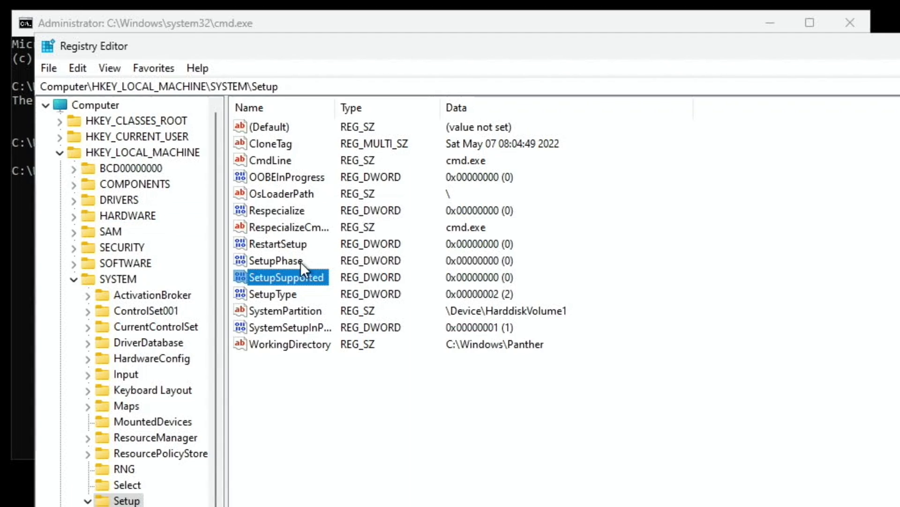
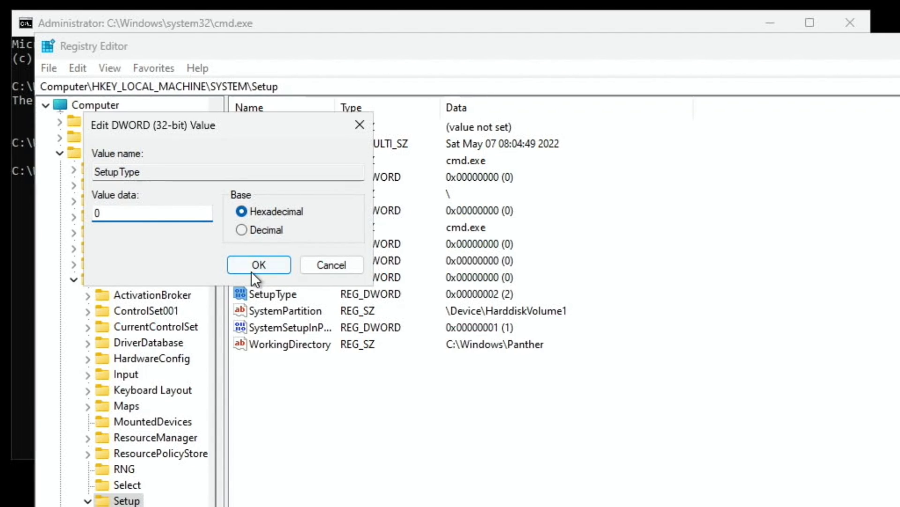
- Set the SetupType DWORD value in the Setup registry key to 0
{"action": "left_click", "coordinate": [245, 263]}
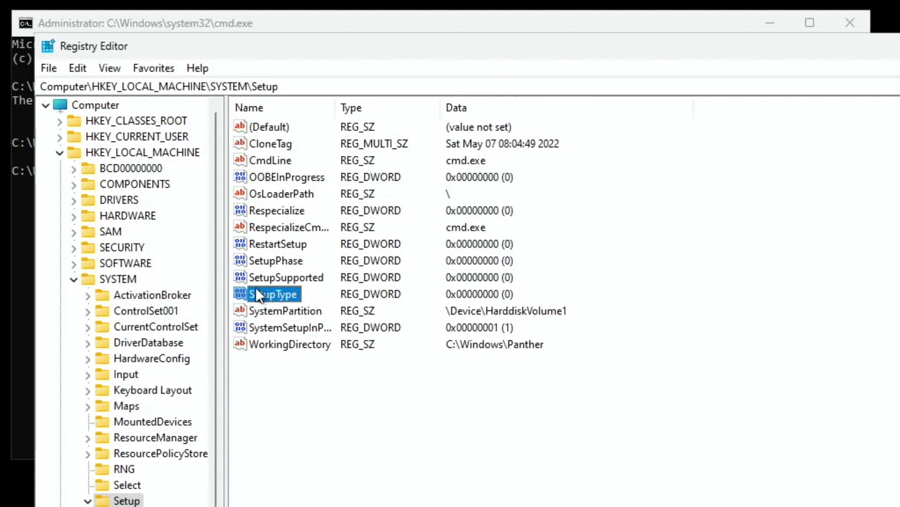
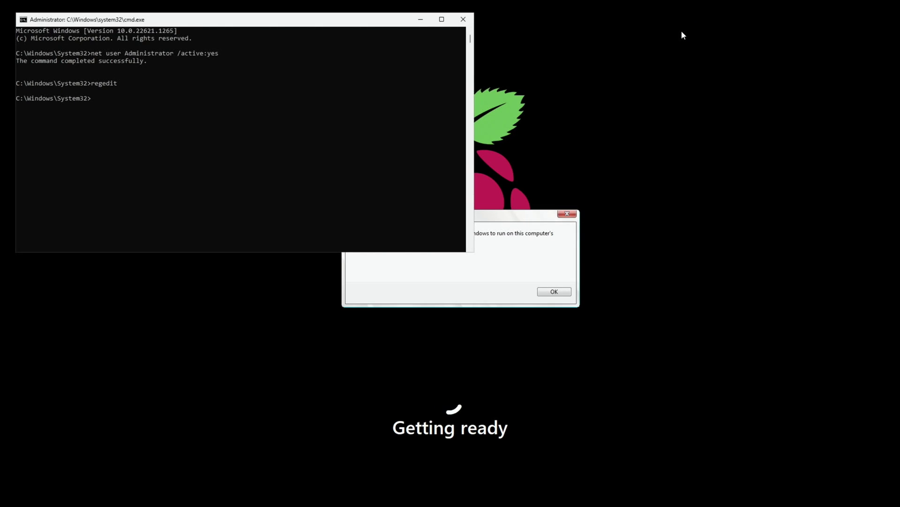
- Close the Command Prompt sessions and continue through the device privacy settings with the default choices to finish Windows setup
{"action": "left_click", "coordinate": [464, 20]}
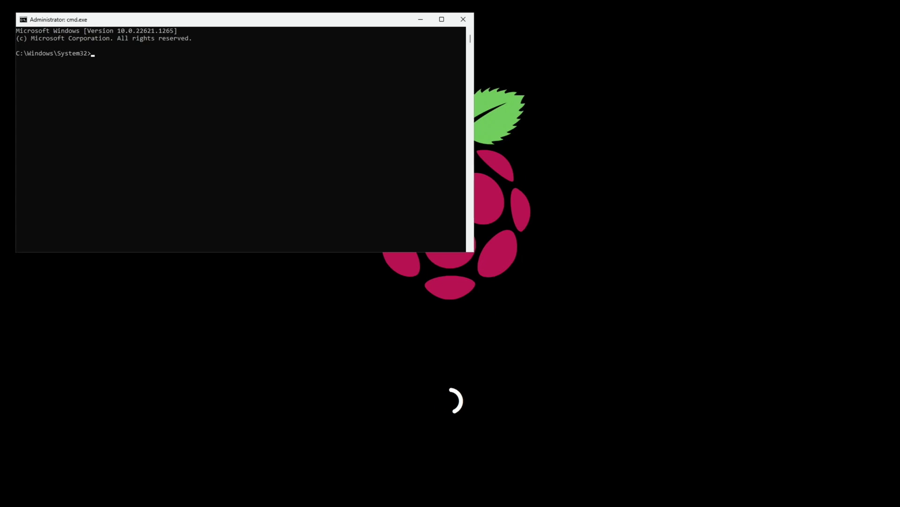
{"action": "type", "text": "exit"}
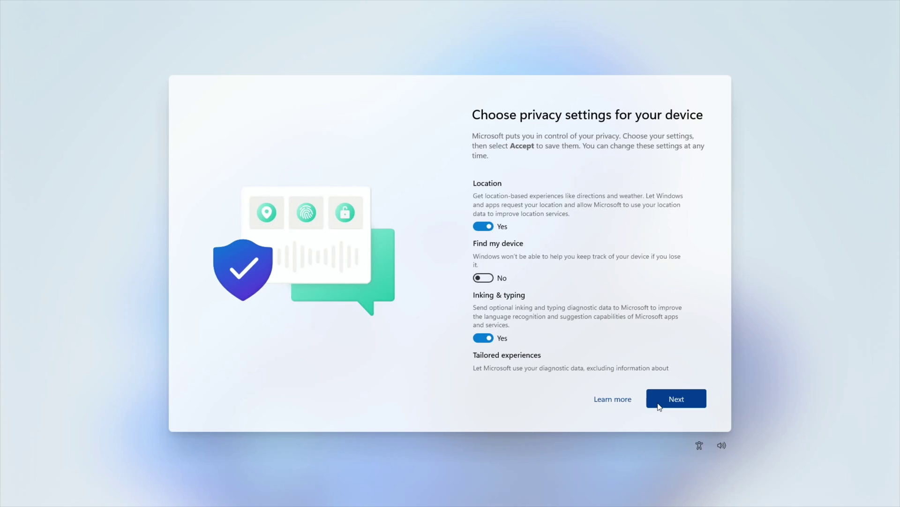
{"action": "left_click", "coordinate": [676, 398]}
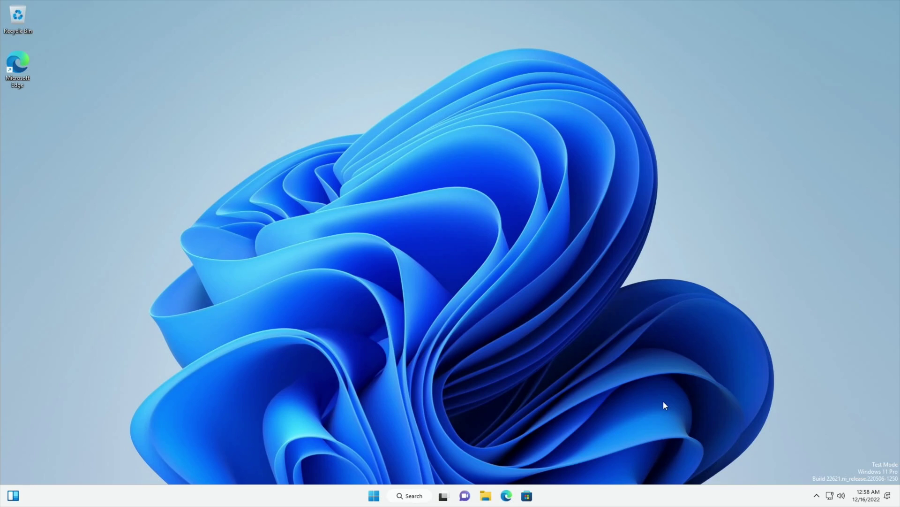
- Search Windows for "about" from the new desktop
{"action": "key", "text": "super"}
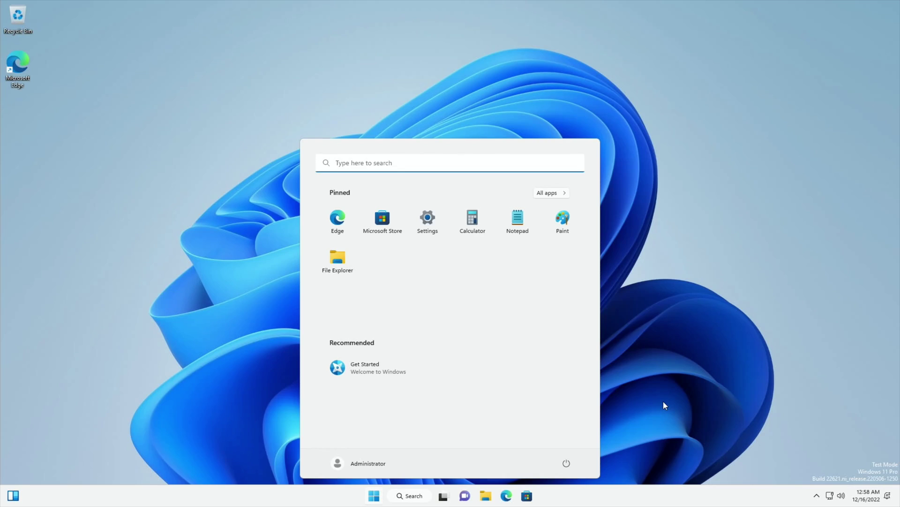
{"action": "type", "text": "about"}
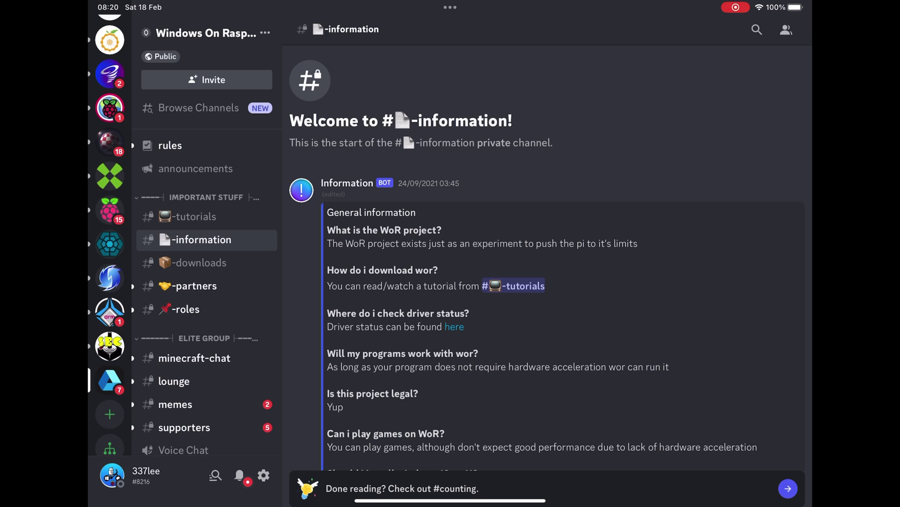
- Switch to Discord and read through the general information post in the Windows on Raspberry server's information channel
{"action": "scroll", "coordinate": [566, 257], "scroll_direction": "down", "scroll_amount": 12}
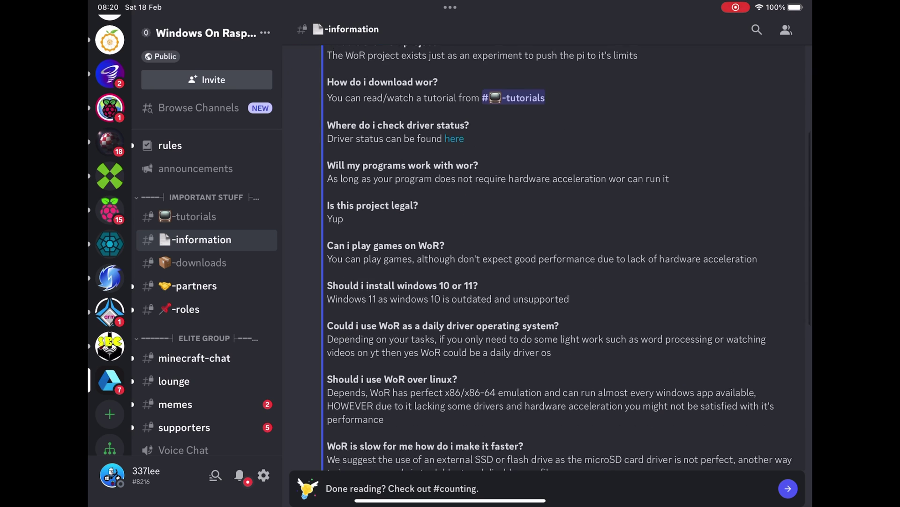